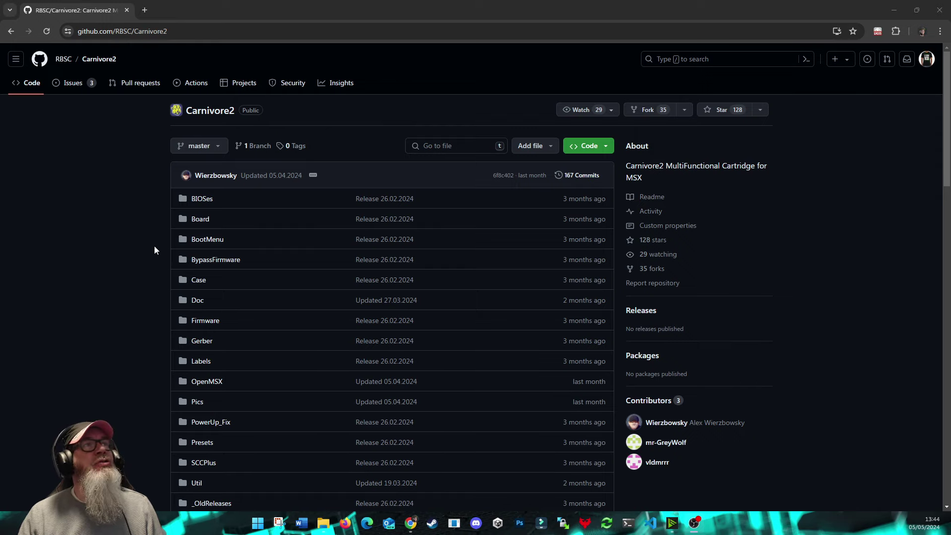
- Show the Carnivore2 repository's code download options and open the extracted inner Carnivore2-master folder in File Explorer
left_click(604, 148)
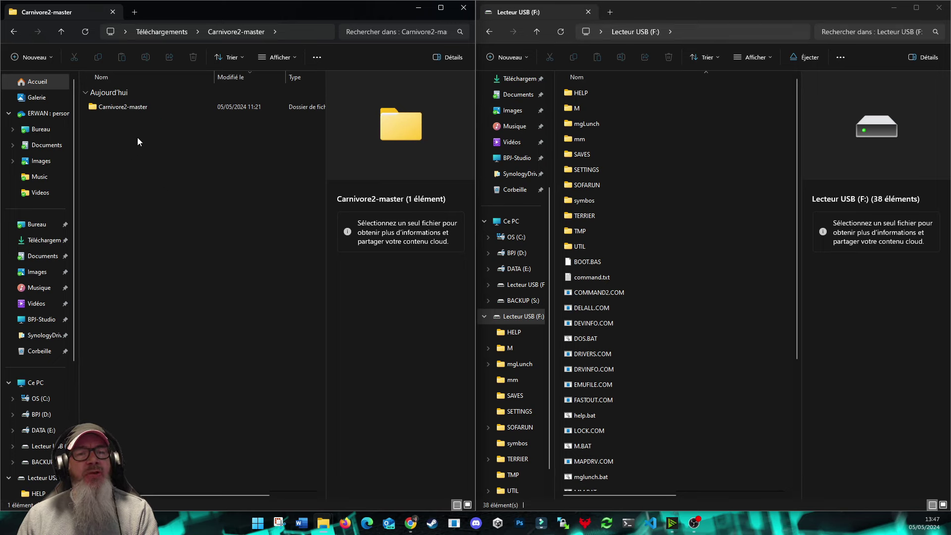
double_click(148, 107)
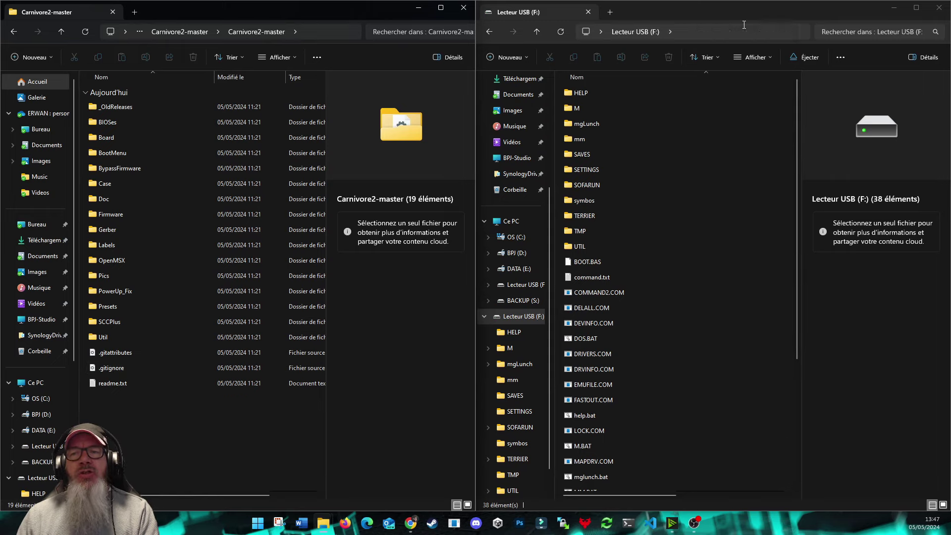
- Open the TERRIER\CARNIVOR\2.53 folder on USB drive F: to view its files
double_click(596, 217)
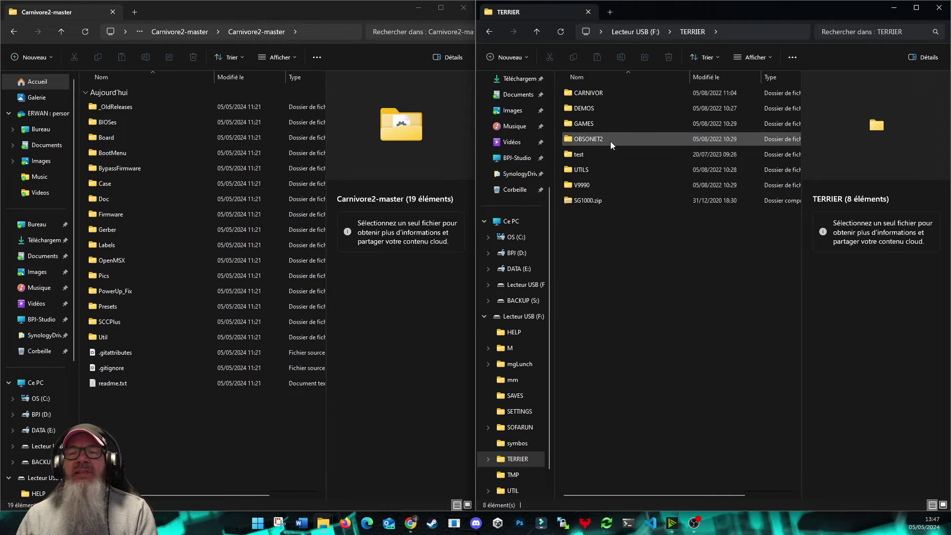
double_click(591, 92)
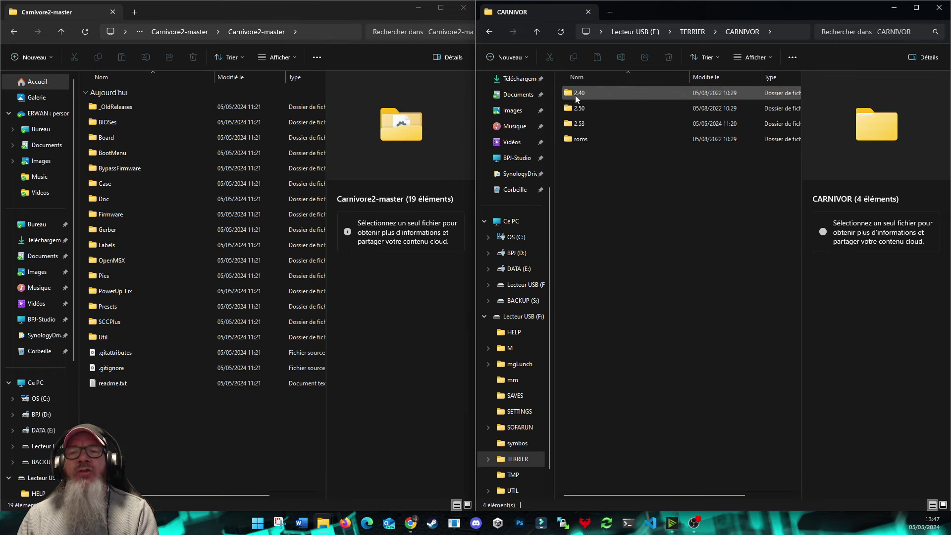
left_click(583, 125)
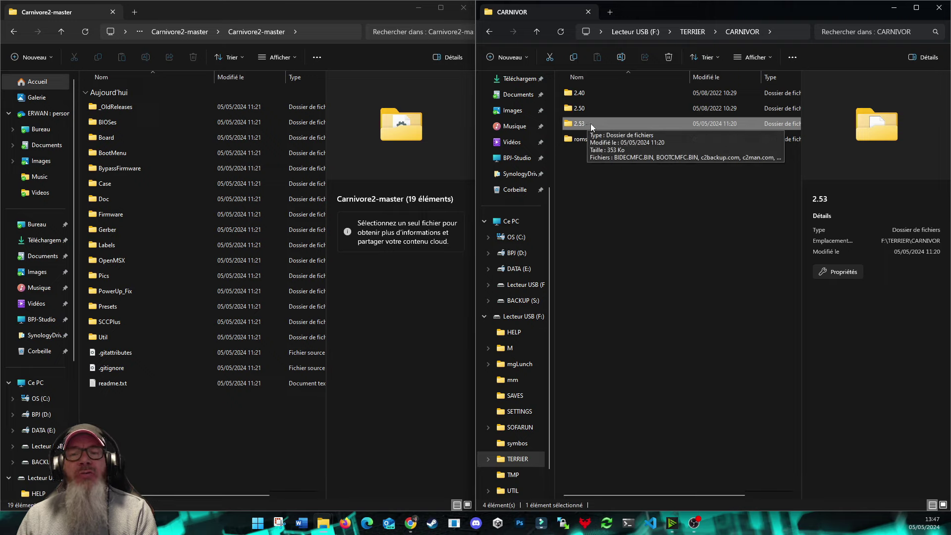
double_click(591, 123)
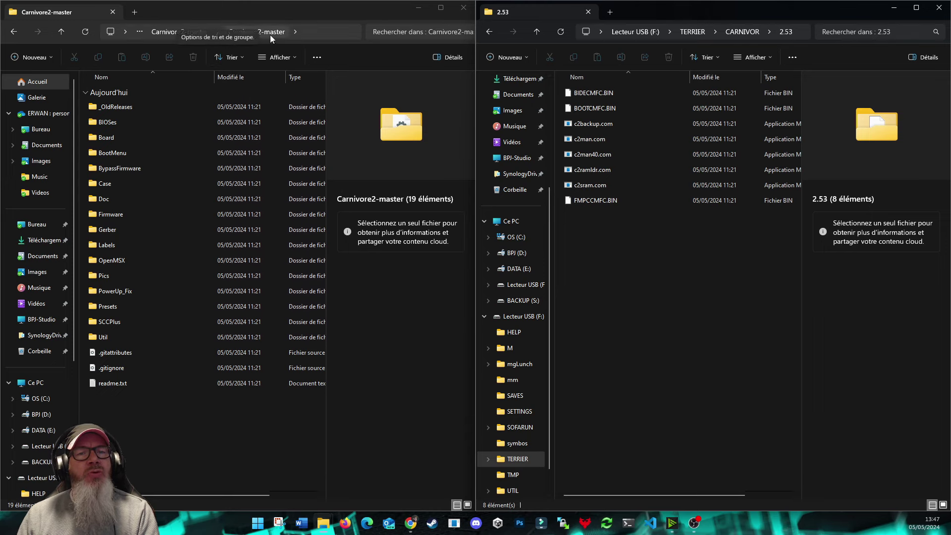
- Locate the BIDECMFC.BIN and FMPCCMFC.BIN files in the BIOSes folder of the extracted Carnivore2-master download
double_click(113, 125)
left_click(134, 107)
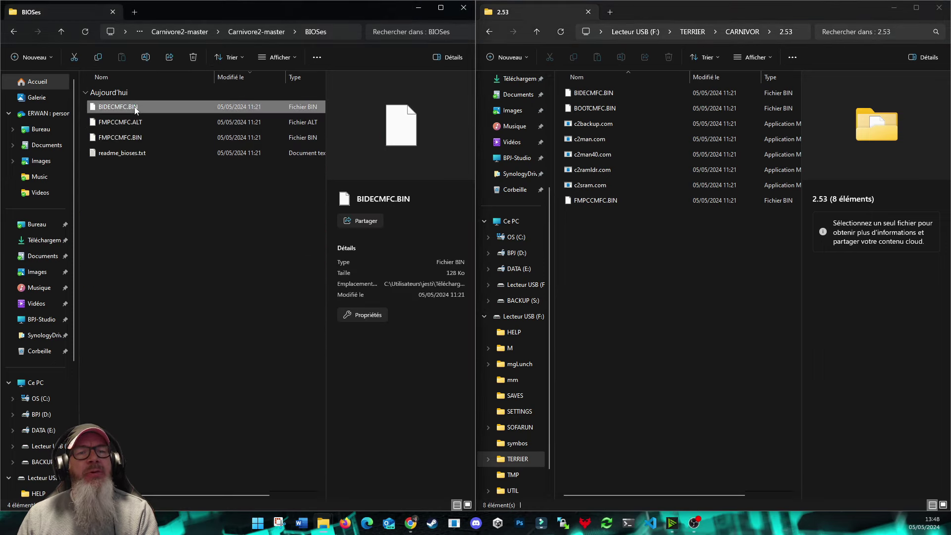
left_click(121, 139)
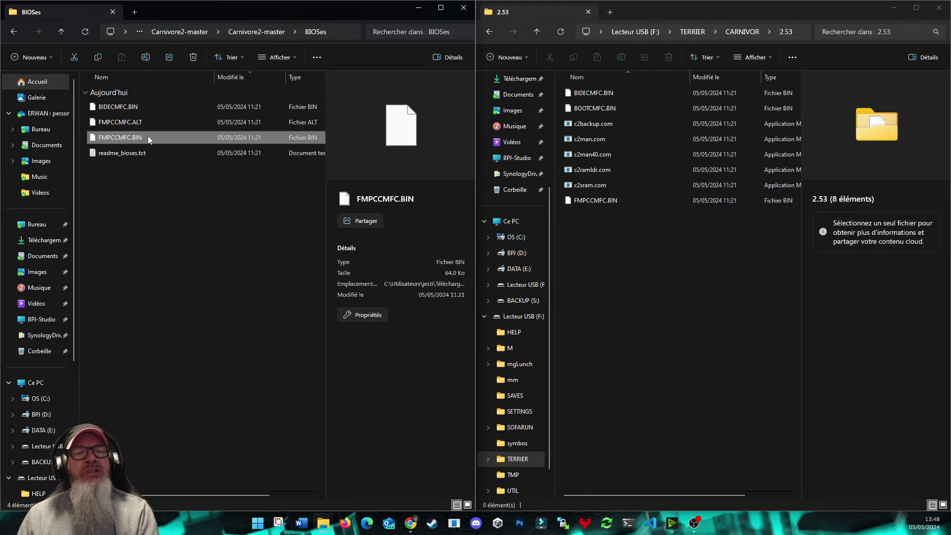
left_click(184, 160)
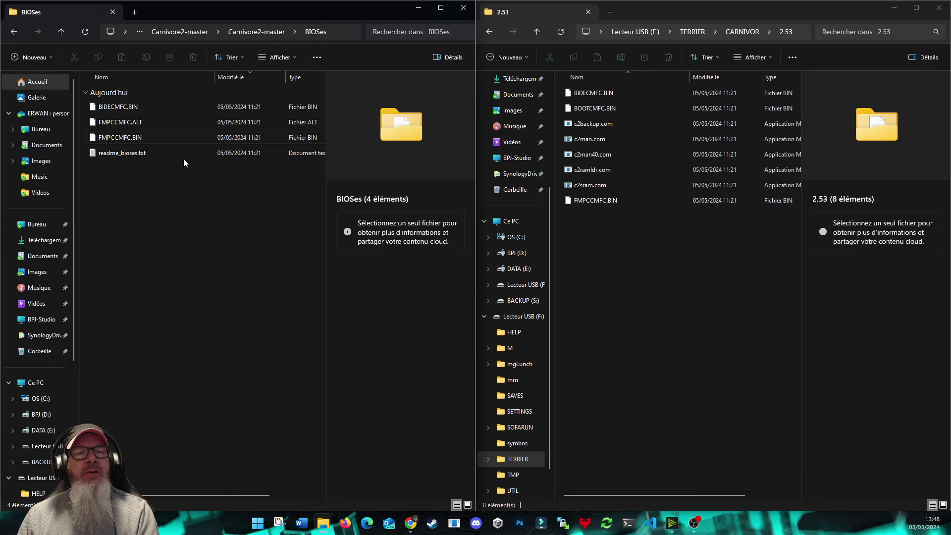
- Locate the BOOTCMFC.BIN file in the BootMenu folder of the extracted download
left_click(264, 31)
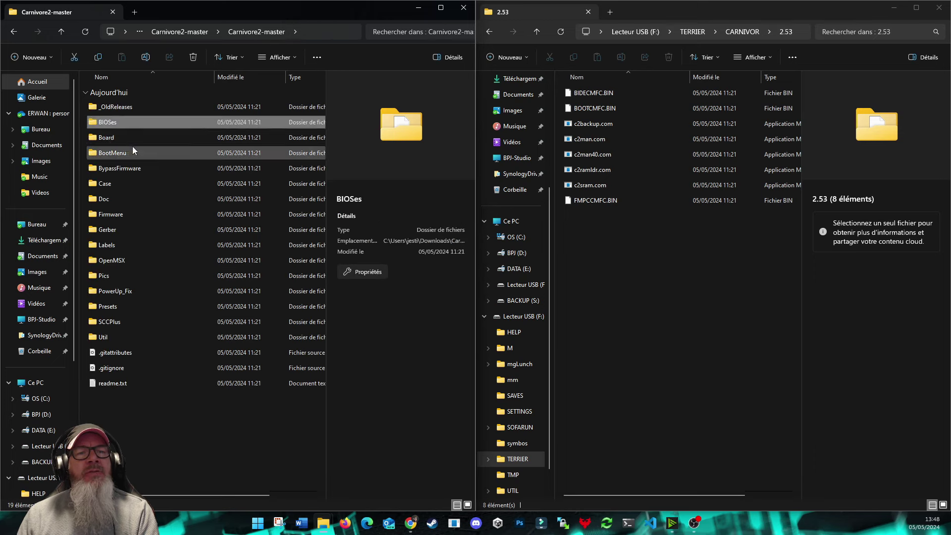
double_click(115, 151)
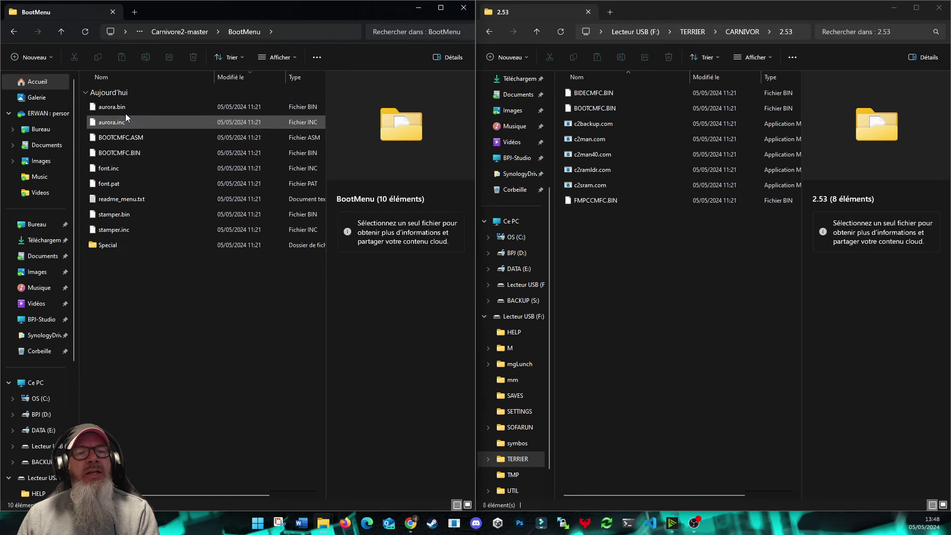
left_click(127, 156)
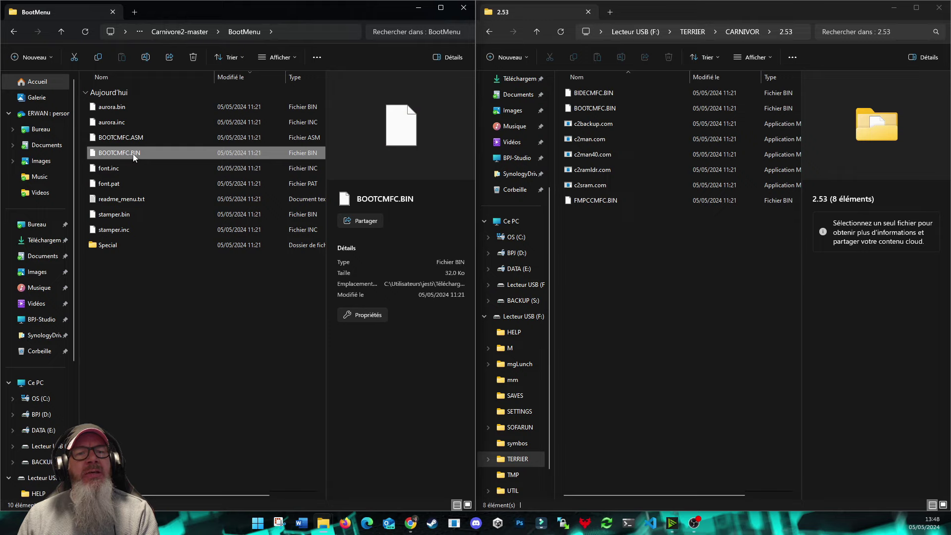
left_click(659, 260)
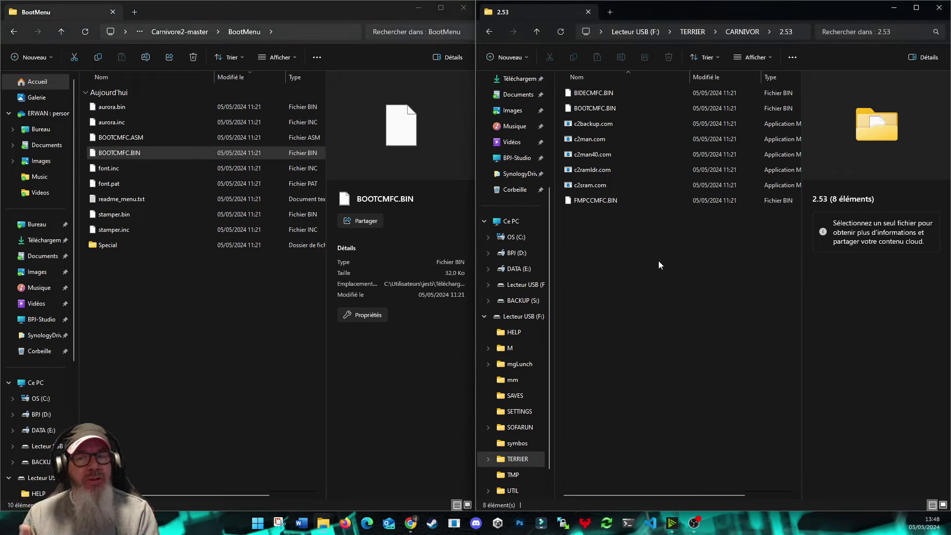
- Locate the c2man.com and c2man40.com utilities in the Util folder of the extracted download
left_click(178, 31)
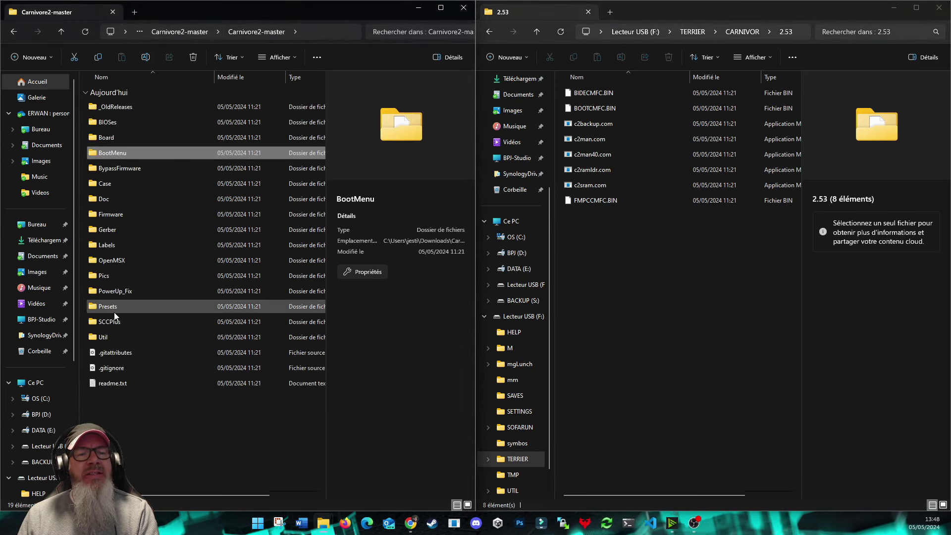
double_click(106, 338)
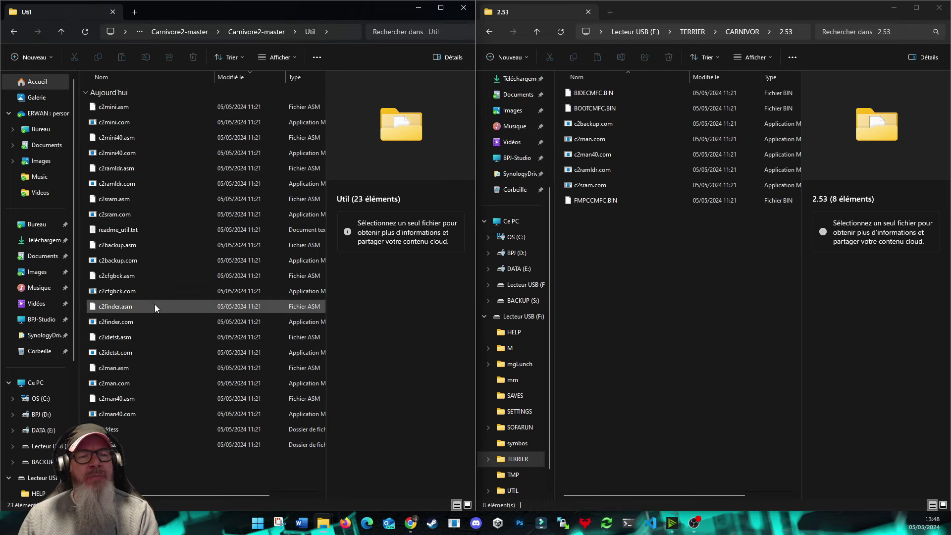
left_click(122, 384)
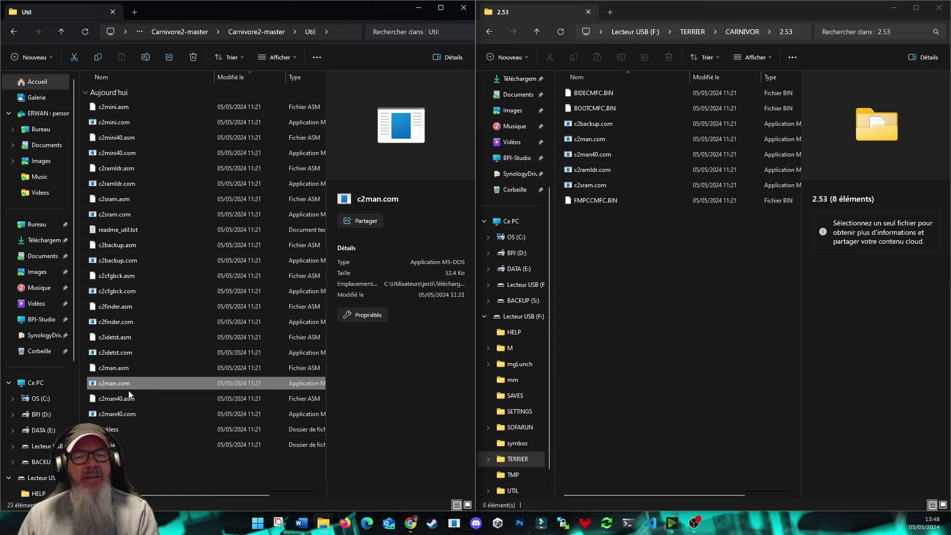
left_click(112, 418)
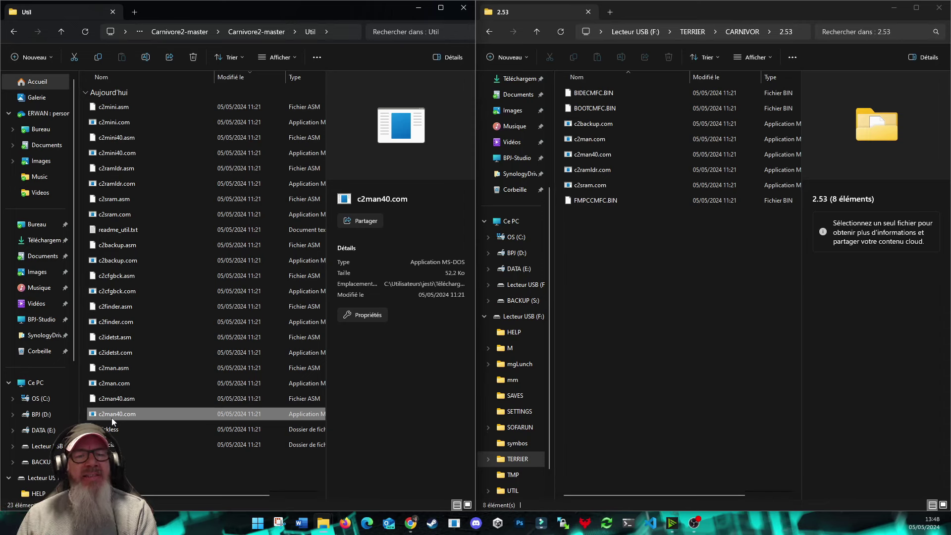
left_click(124, 386)
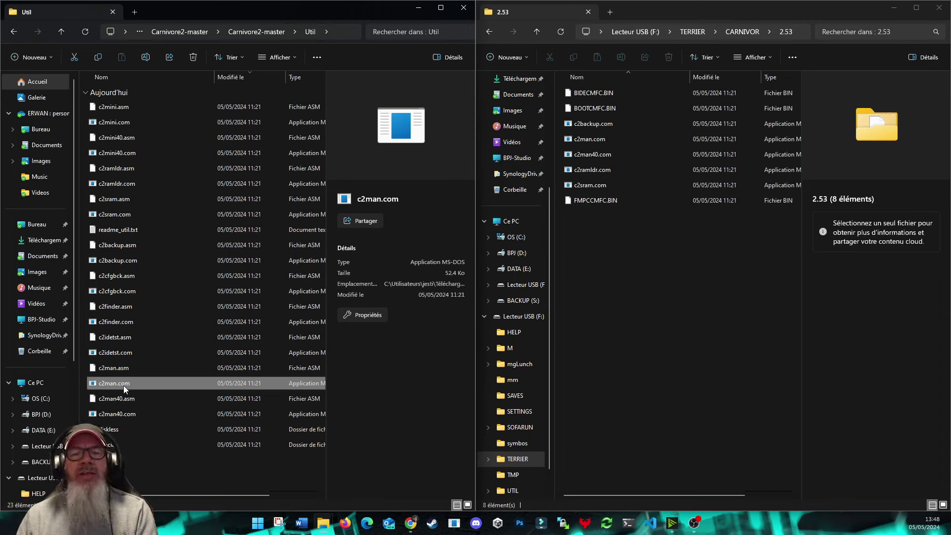
left_click(694, 319)
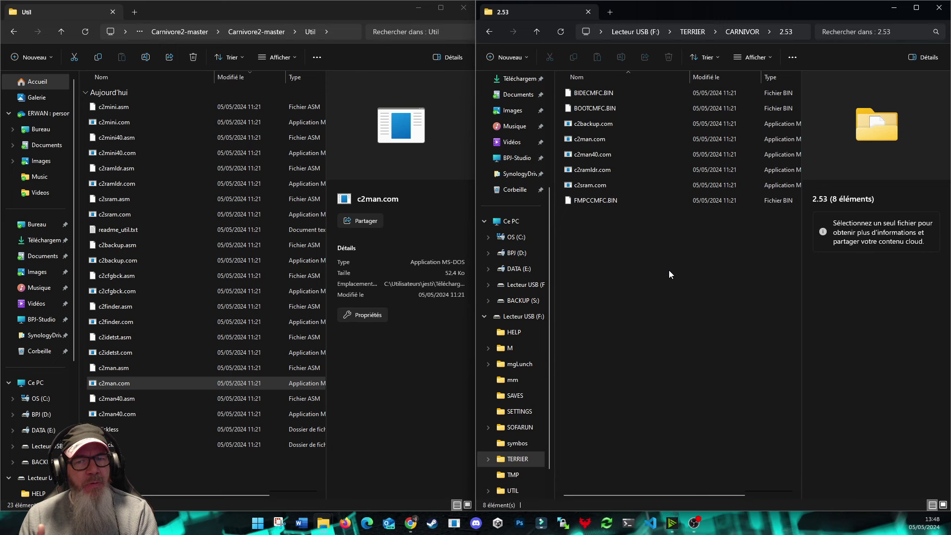
key("Down")
key("Down")
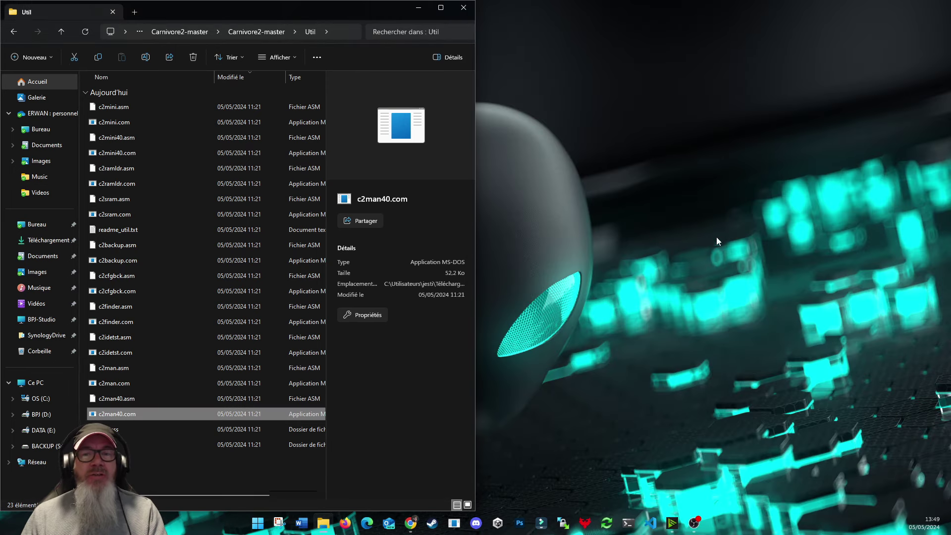
- Open the Presets folder of the extracted download and select every file from 48K_GAME.RCP to ZOMBIE.RCP
left_click_drag(358, 22, 440, 22)
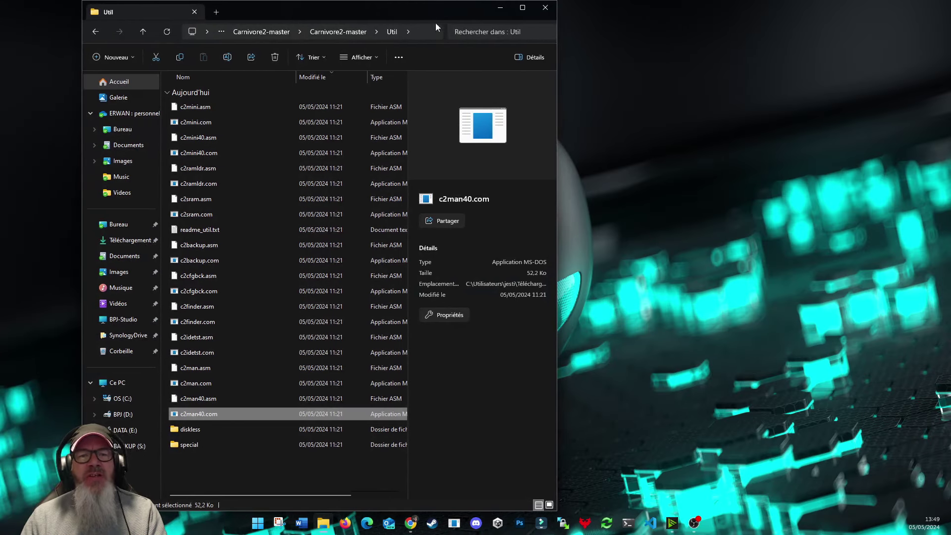
left_click(336, 29)
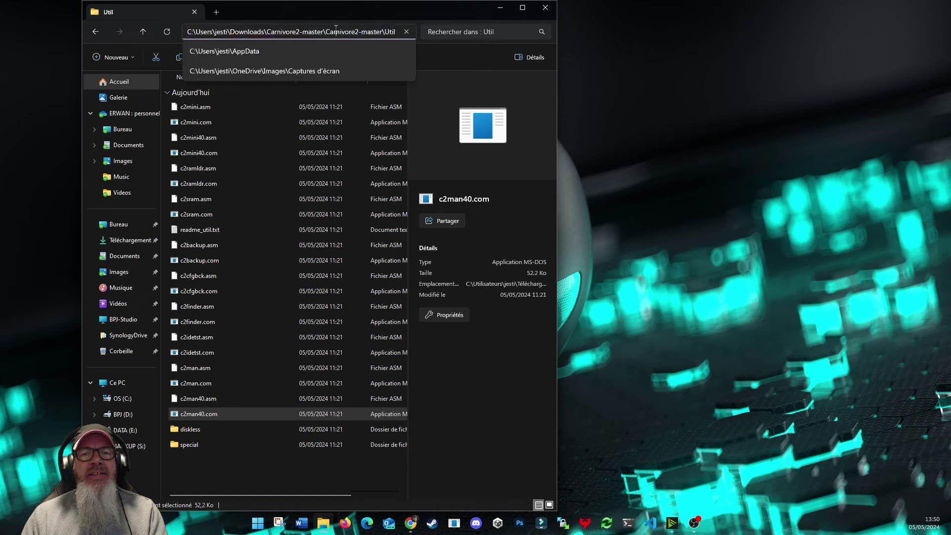
left_click(223, 168)
left_click(339, 31)
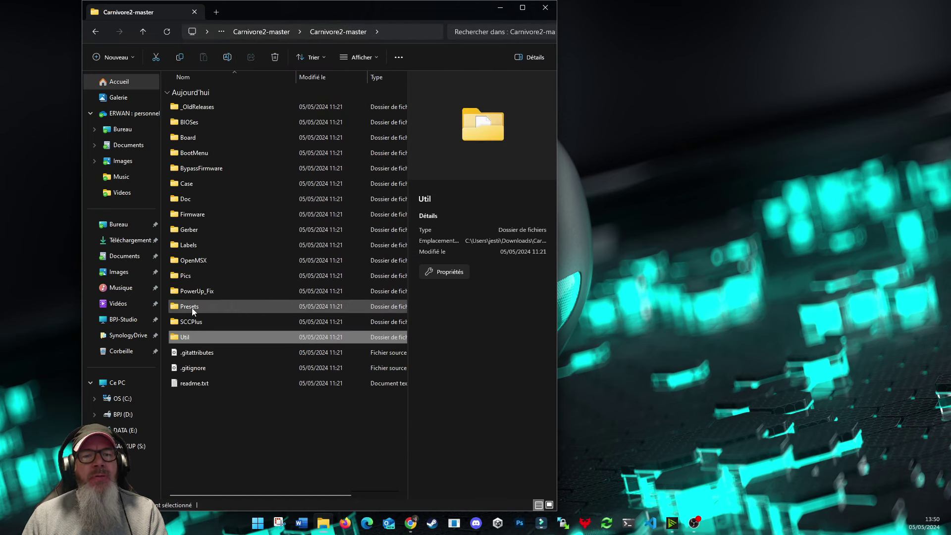
double_click(192, 308)
left_click(225, 112)
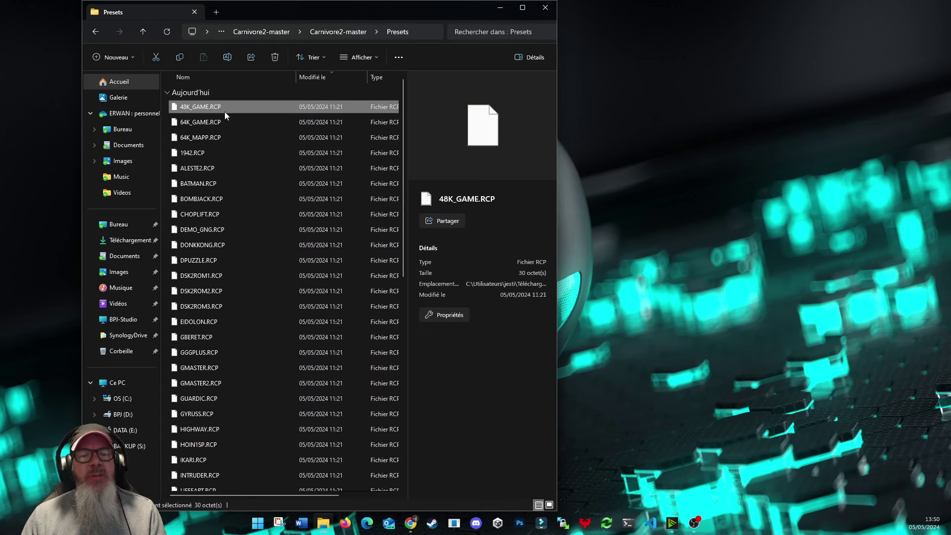
scroll(245, 154, "down", 9)
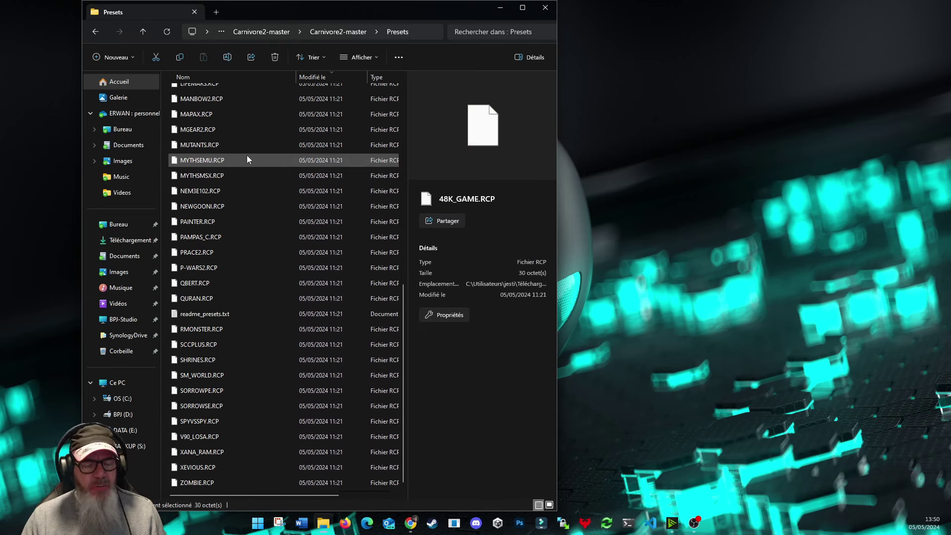
left_click(214, 483, "shift")
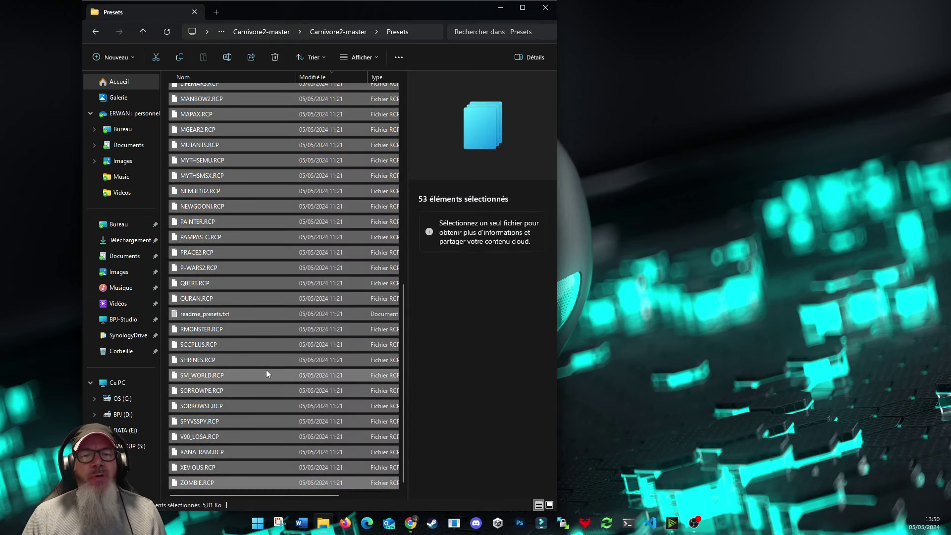
- Review the list of RCP preset files and reduce the selection to a single file
scroll(268, 372, "up", 9)
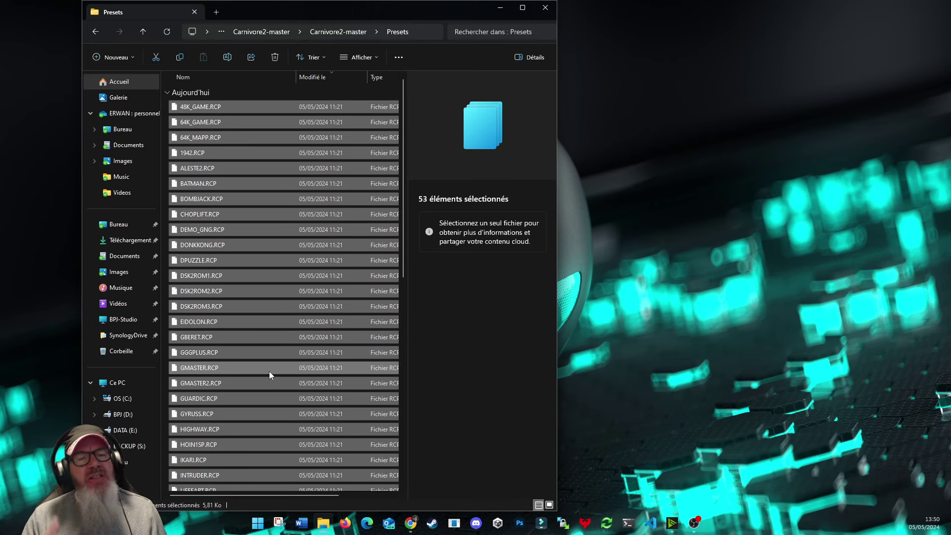
scroll(302, 370, "down", 1)
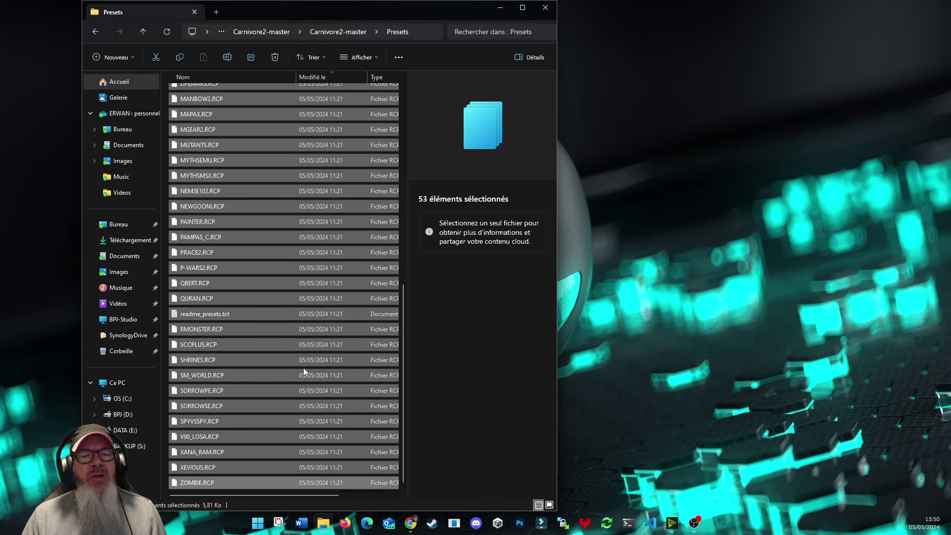
scroll(278, 348, "down", 8)
left_click(274, 329)
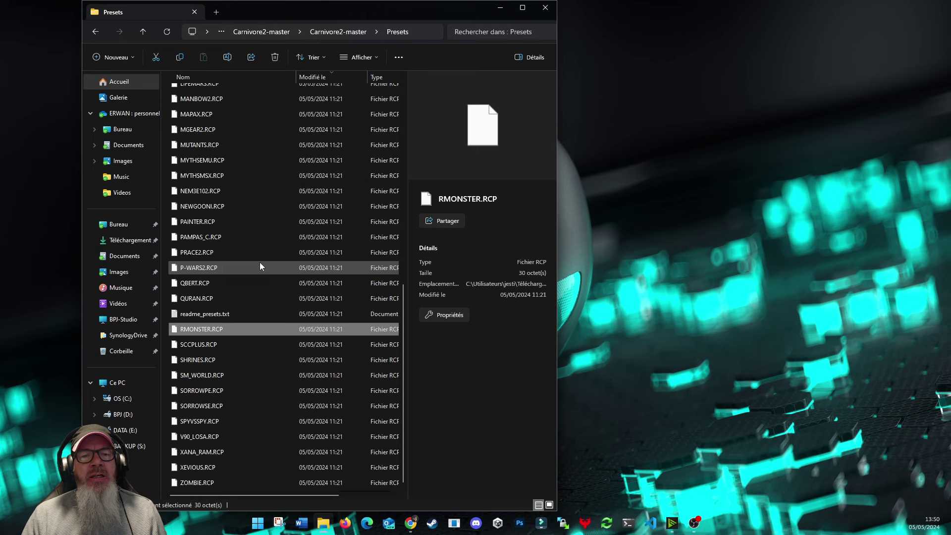
left_click(191, 237)
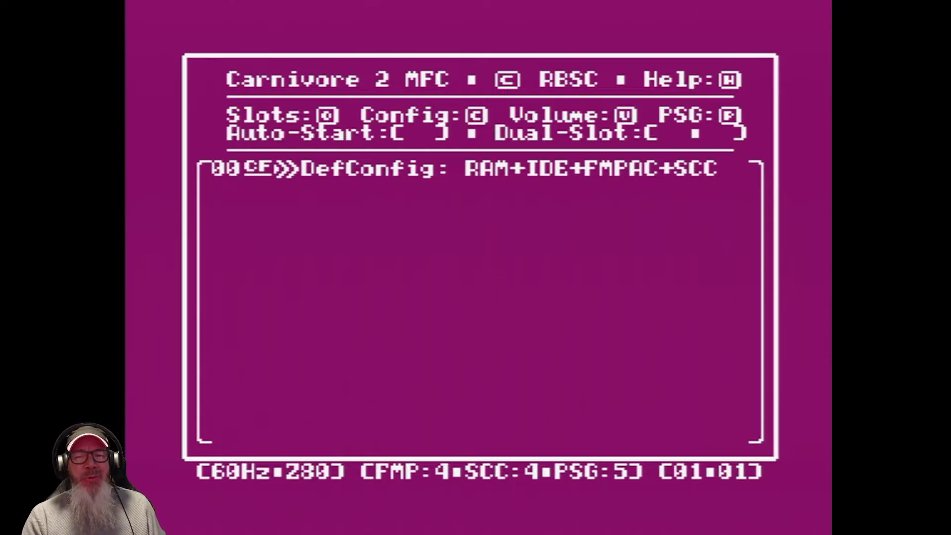
- Boot the DefConfig RAM+IDE+FMPAC+SCC entry on the MSX and open the TERRIER\CARNIVOR\2.53 folder in Sofarun
key("Return")
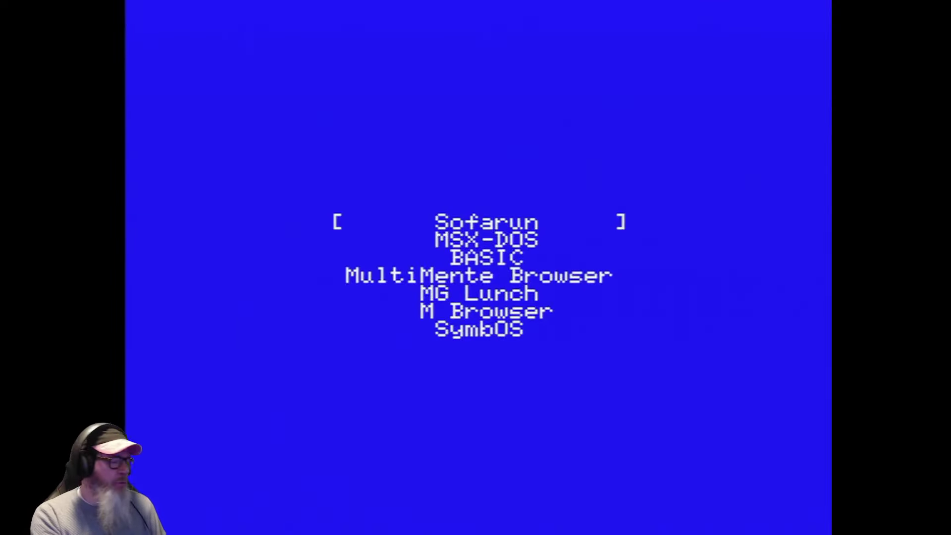
key("Return")
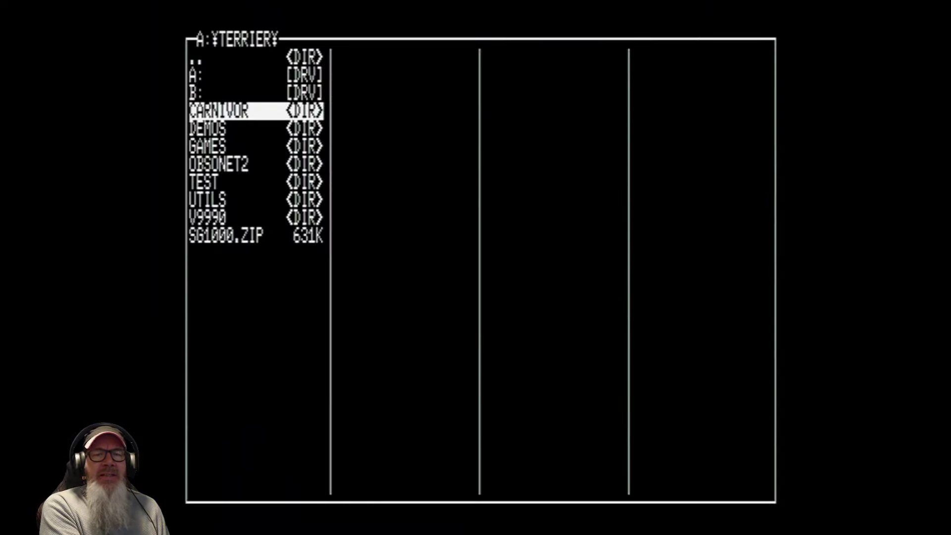
key("Return")
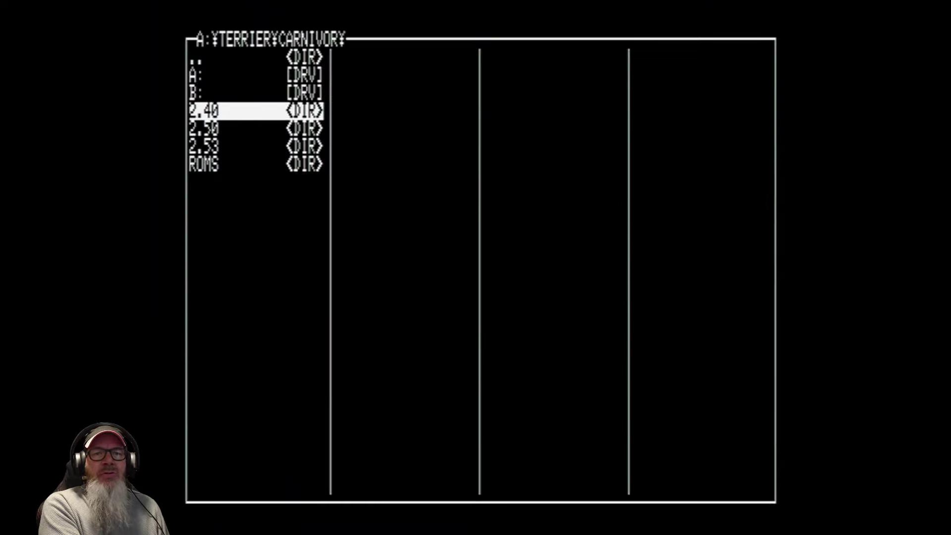
key("Down")
key("Down")
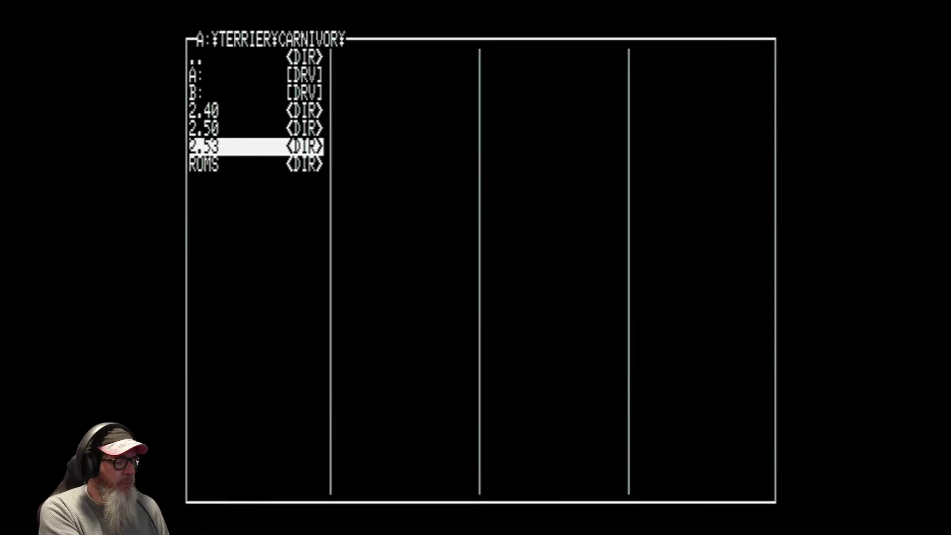
key("Return")
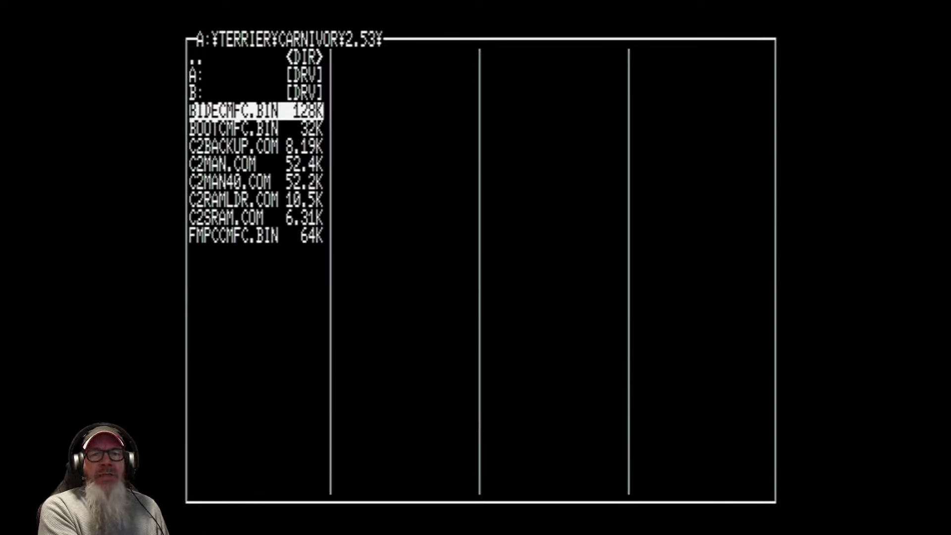
- Run the C2MAN.COM utility from the 2.53 folder
key("Down")
key("Down")
key("Down")
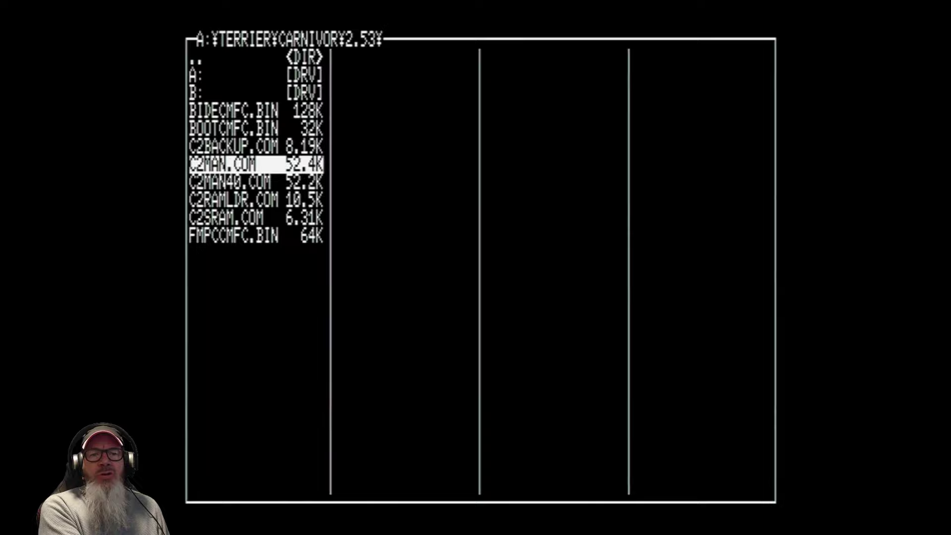
key("Down")
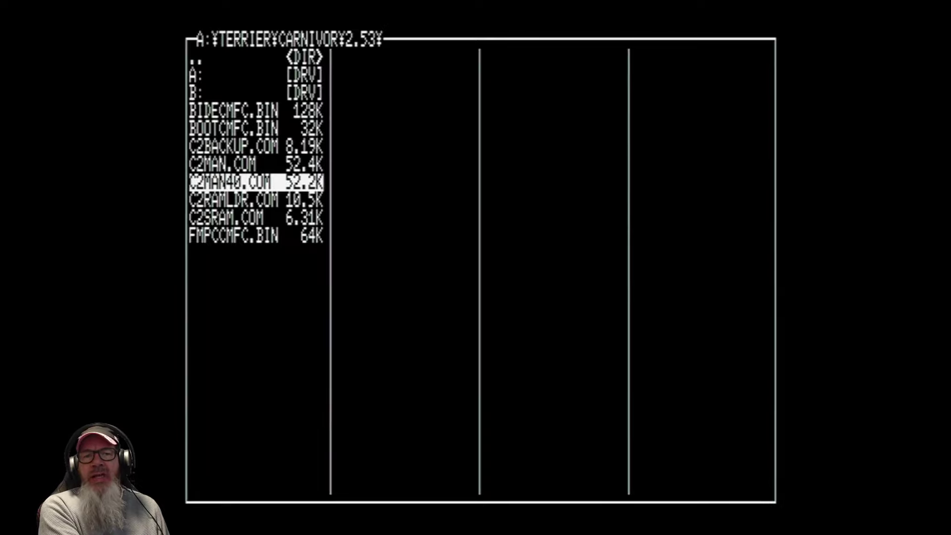
key("Up")
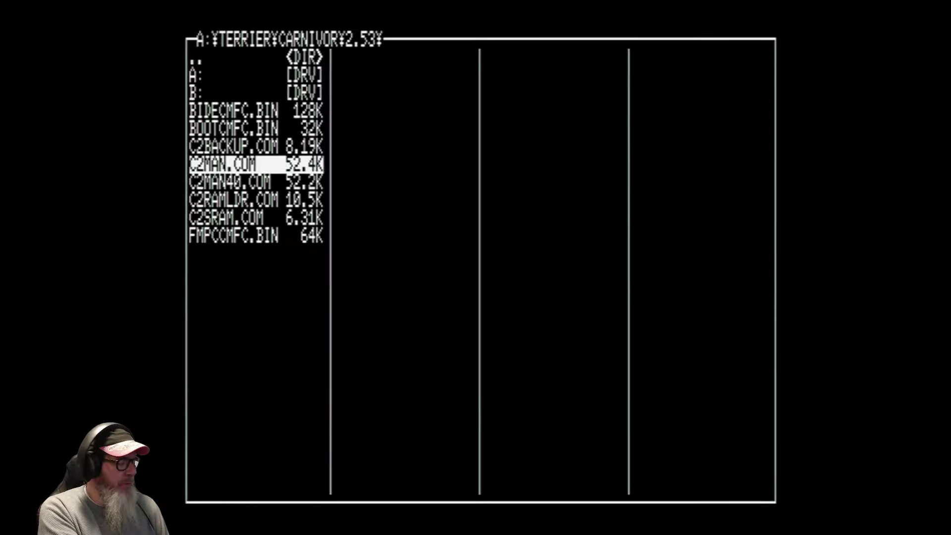
key("Return")
key("Return")
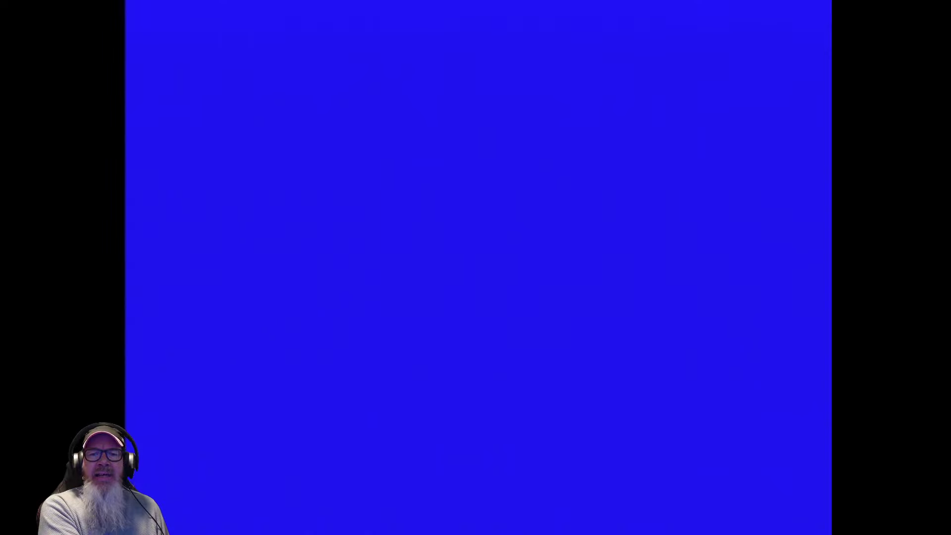